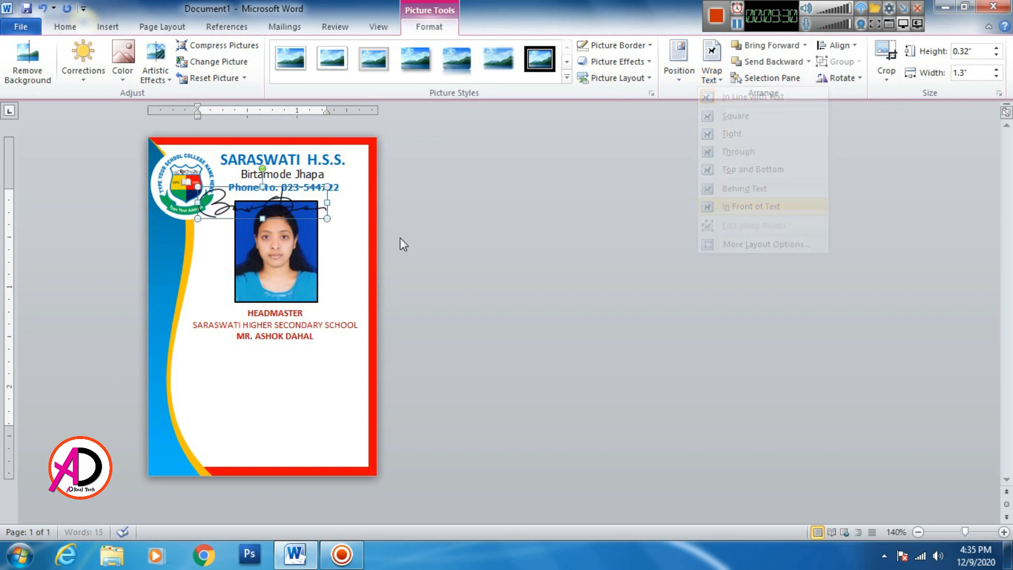
- Narrow the signature to about 1.05 inches, tilt it counter-clockwise and place it just above HEADMASTER
{"action": "mouse_move", "coordinate": [223, 206]}
{"action": "left_mouse_down"}
{"action": "mouse_move", "coordinate": [225, 302]}
{"action": "mouse_move", "coordinate": [236, 293]}
{"action": "left_mouse_up"}
{"action": "left_click_drag", "start_coordinate": [341, 293], "coordinate": [317, 293]}
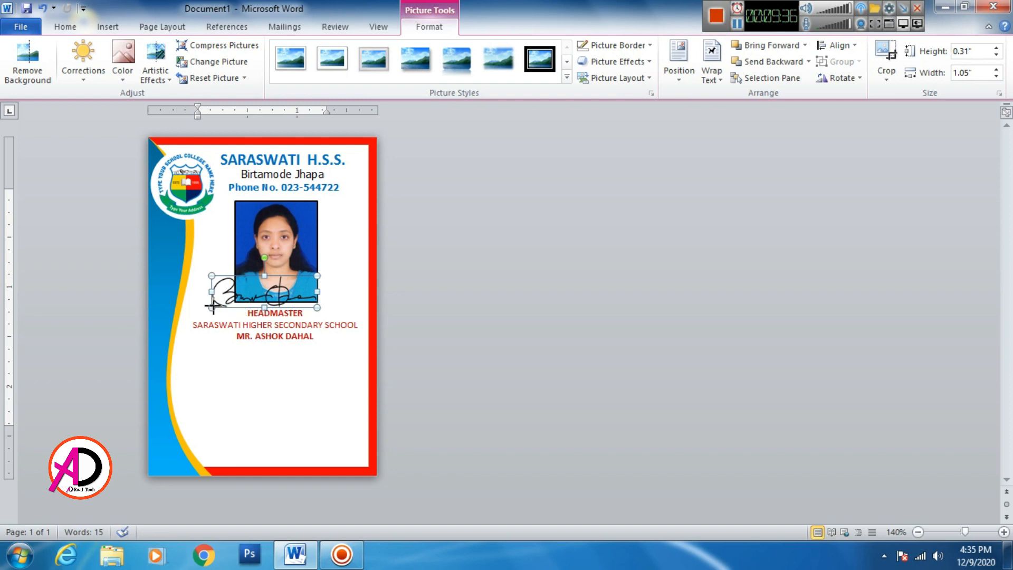
{"action": "left_click_drag", "start_coordinate": [264, 257], "coordinate": [254, 260]}
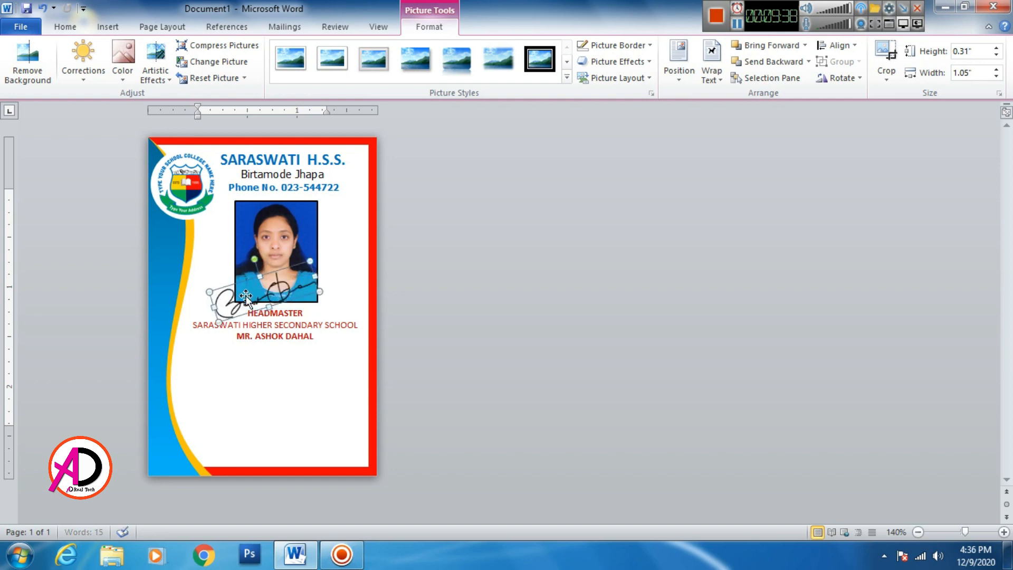
{"action": "left_click_drag", "start_coordinate": [234, 304], "coordinate": [224, 292]}
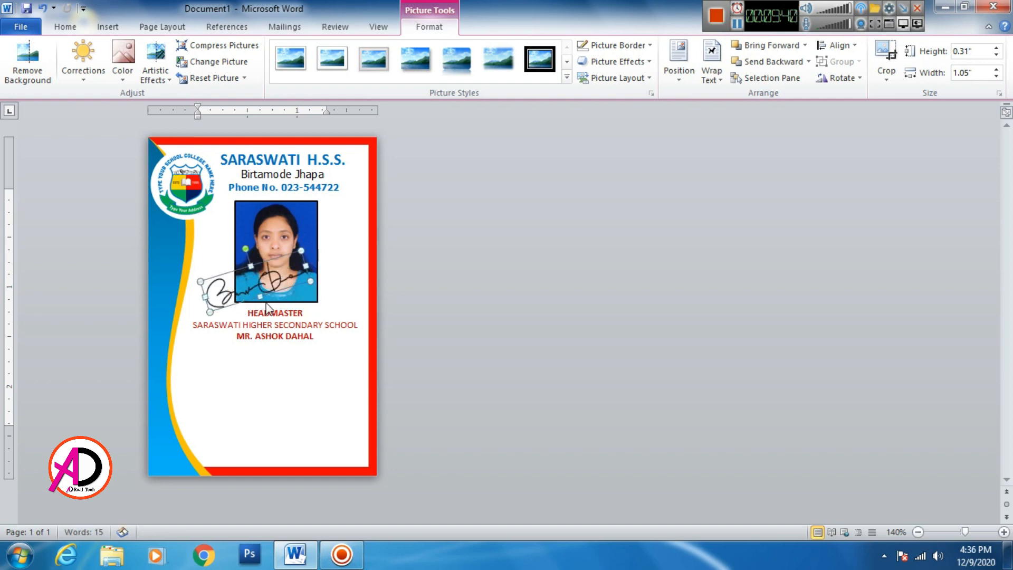
{"action": "left_click", "coordinate": [283, 324]}
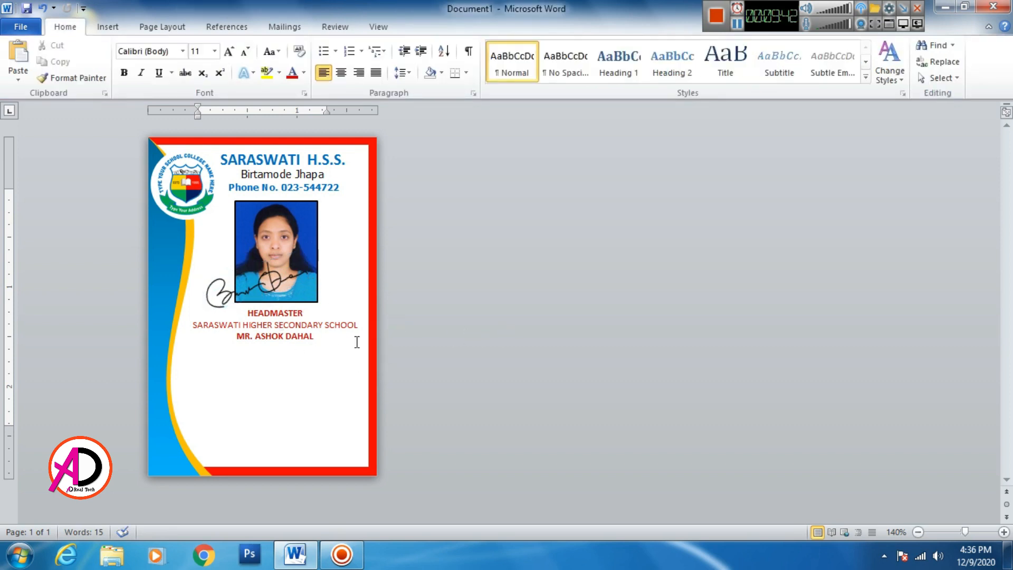
- Draw a text box below the headmaster details on the card
{"action": "scroll", "coordinate": [310, 351], "scroll_direction": "up", "scroll_amount": 1}
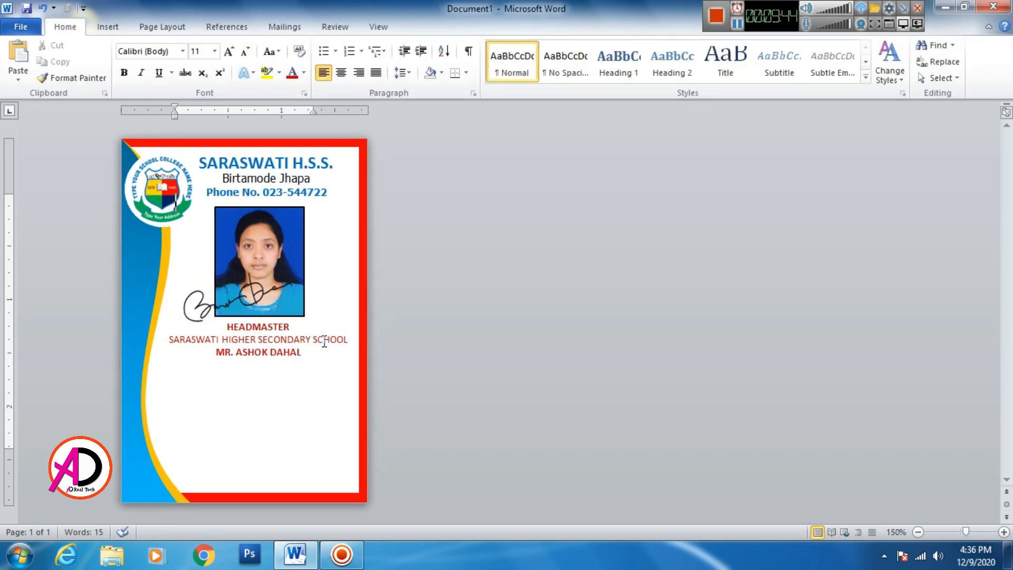
{"action": "left_click", "coordinate": [106, 27]}
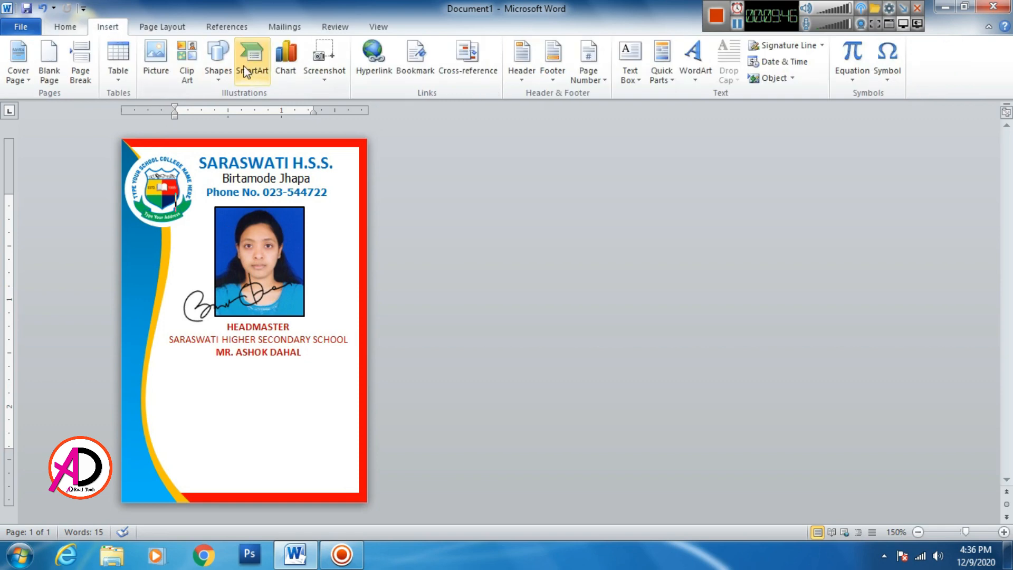
{"action": "left_click", "coordinate": [218, 63]}
{"action": "left_click", "coordinate": [214, 109]}
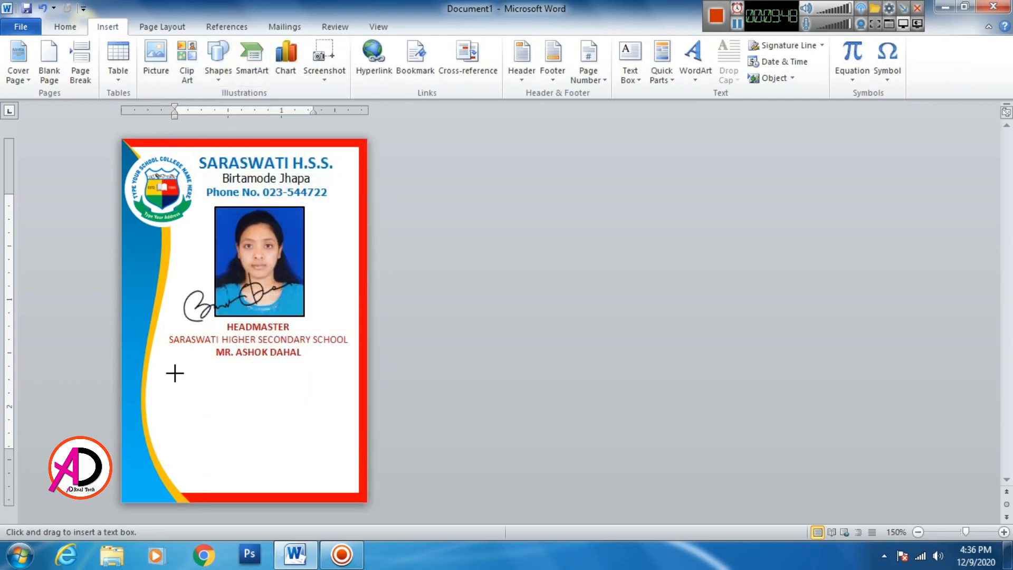
{"action": "left_click_drag", "start_coordinate": [172, 369], "coordinate": [344, 476]}
{"action": "left_click_drag", "start_coordinate": [258, 368], "coordinate": [258, 361]}
- Shrink the text box's font to size 8 and widen the box on both sides
{"action": "left_click", "coordinate": [66, 24]}
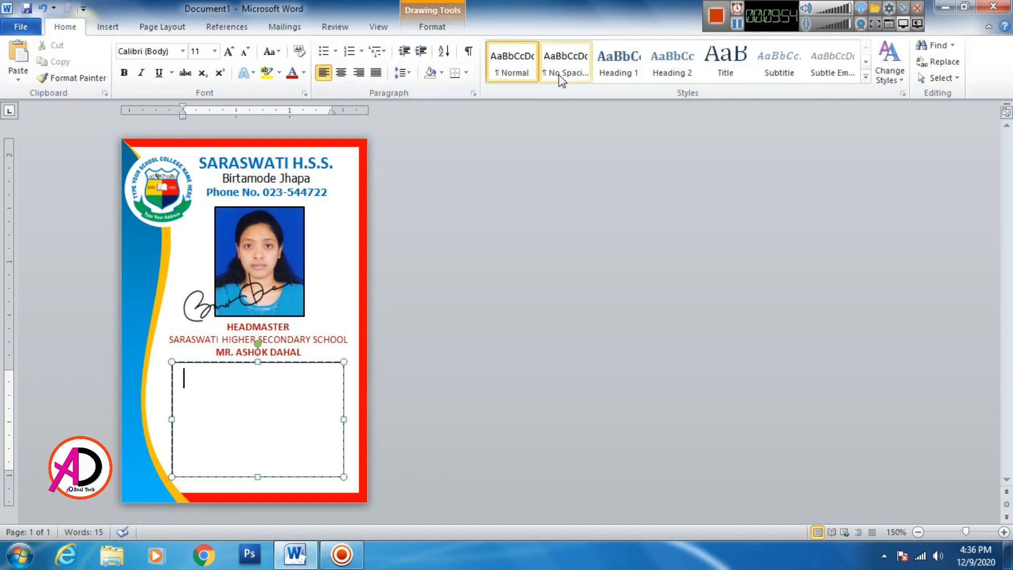
{"action": "left_click", "coordinate": [245, 53]}
{"action": "left_click", "coordinate": [244, 53]}
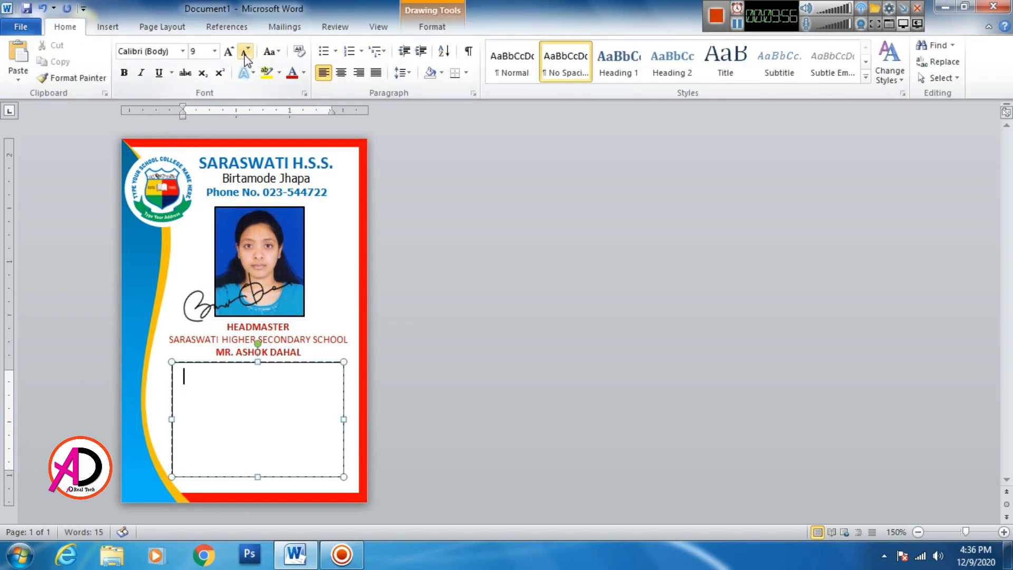
{"action": "left_click", "coordinate": [244, 53]}
{"action": "left_click_drag", "start_coordinate": [171, 419], "coordinate": [161, 419]}
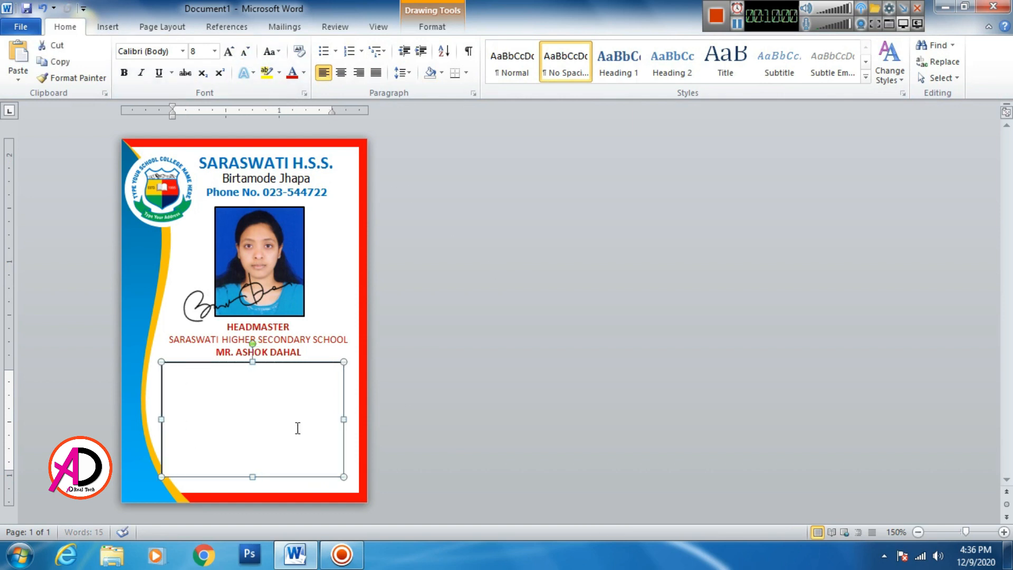
{"action": "left_click_drag", "start_coordinate": [343, 419], "coordinate": [350, 419]}
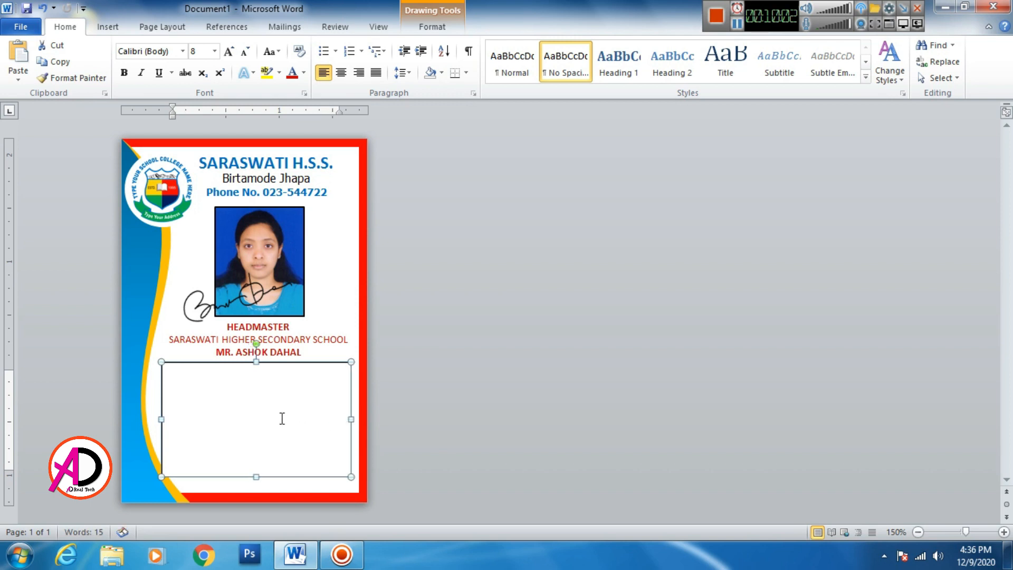
- Type the 'Roll No :' line with the student's roll number in the text box
{"action": "left_click", "coordinate": [234, 384]}
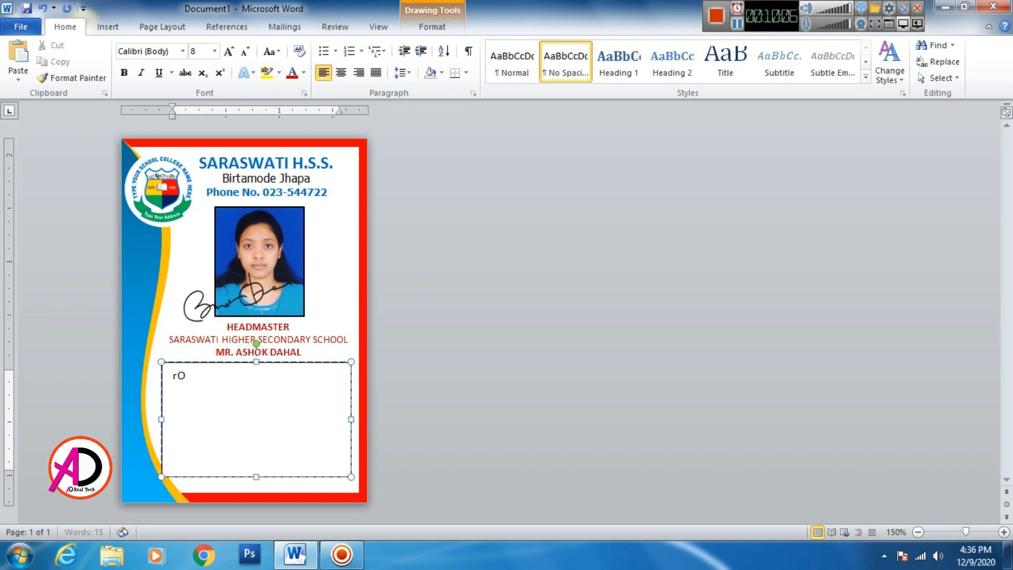
{"action": "type", "text": "Roll"}
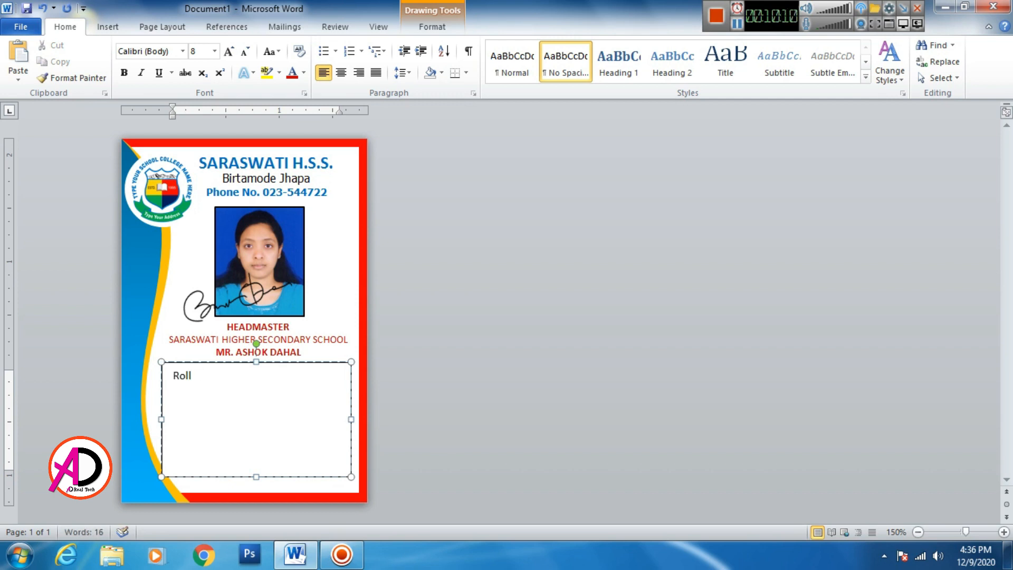
{"action": "type", "text": " No        :"}
{"action": "key", "text": "Return"}
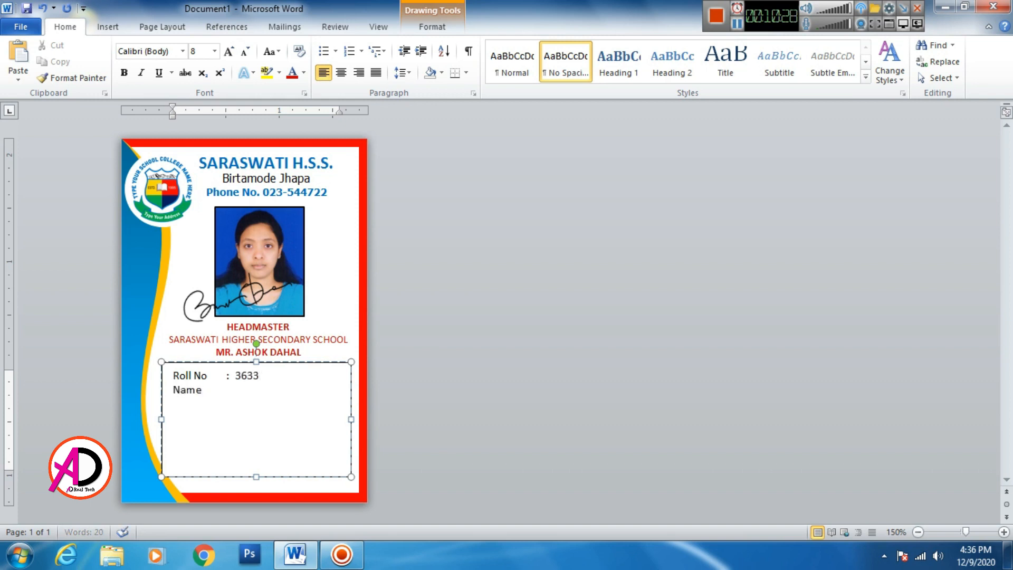
- Add a tab-aligned 'Name :' line with the student's full name, then begin a D.O.B line
{"action": "key", "text": "Tab"}
{"action": "key", "text": "BackSpace"}
{"action": "key", "text": "BackSpace"}
{"action": "key", "text": "BackSpace"}
{"action": "key", "text": "BackSpace"}
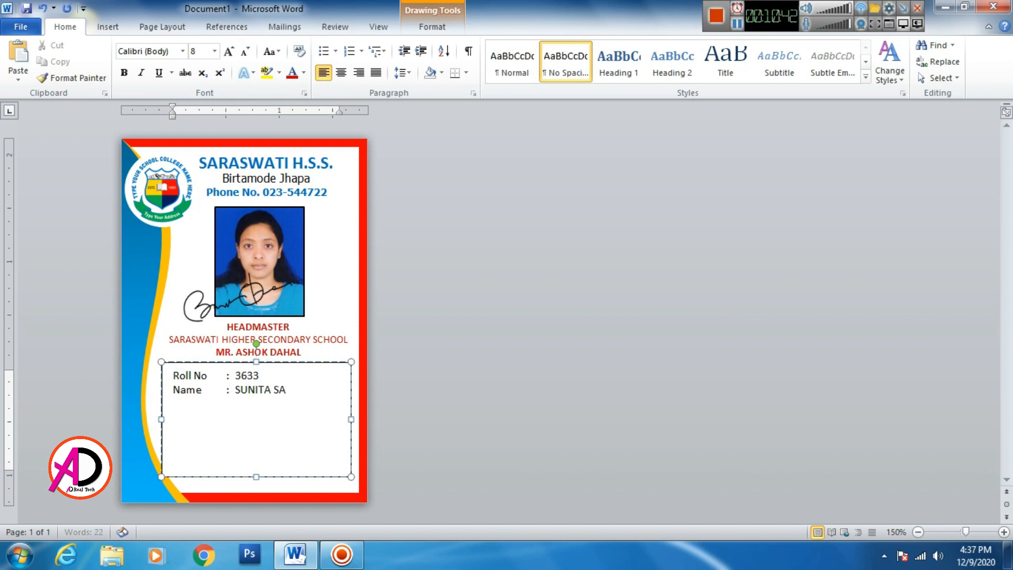
{"action": "key", "text": "BackSpace"}
{"action": "key", "text": "BackSpace"}
{"action": "key", "text": "BackSpace"}
{"action": "key", "text": "BackSpace"}
{"action": "key", "text": "Return"}
{"action": "key", "text": "BackSpace"}
{"action": "key", "text": "BackSpace"}
{"action": "key", "text": "BackSpace"}
{"action": "key", "text": "Return"}
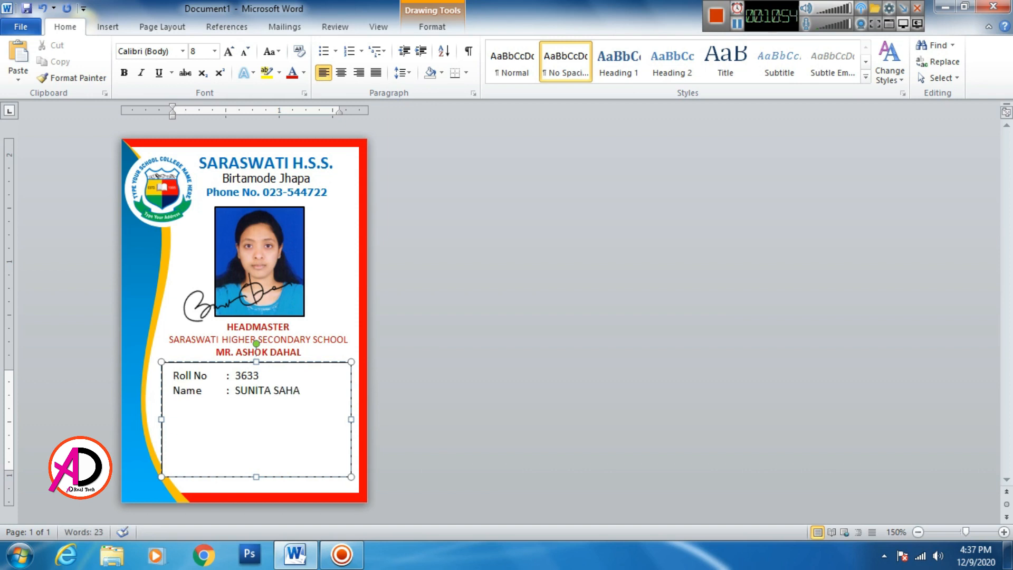
- Complete the D.O.B line with the student's date of birth, aligned to the colons
{"action": "key", "text": "Tab"}
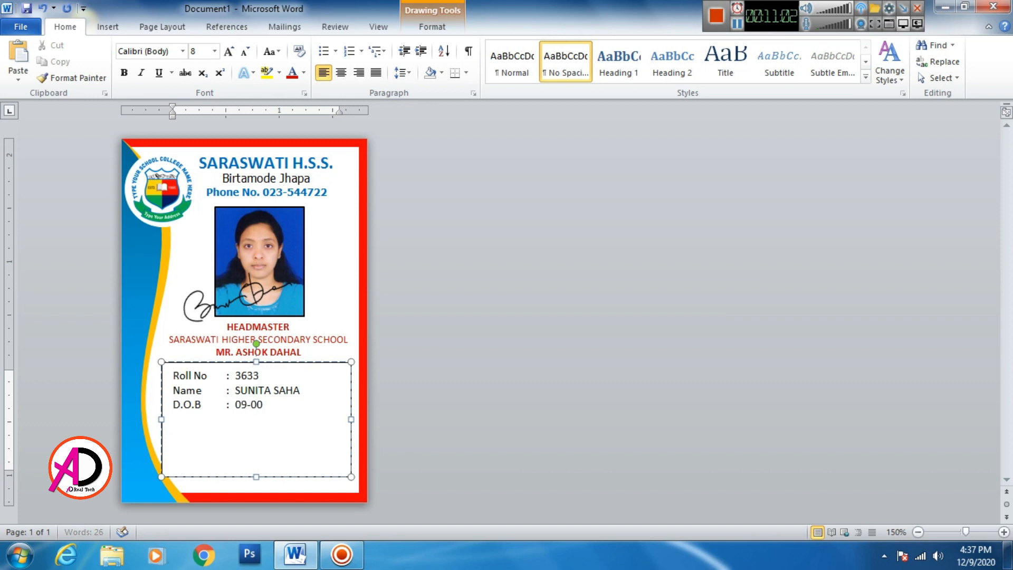
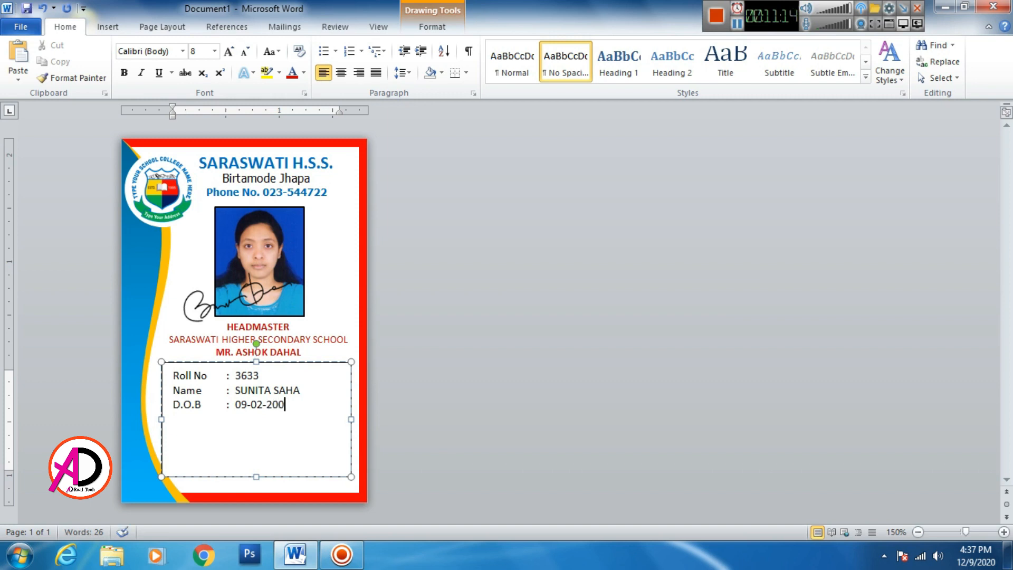
{"action": "key", "text": "Return"}
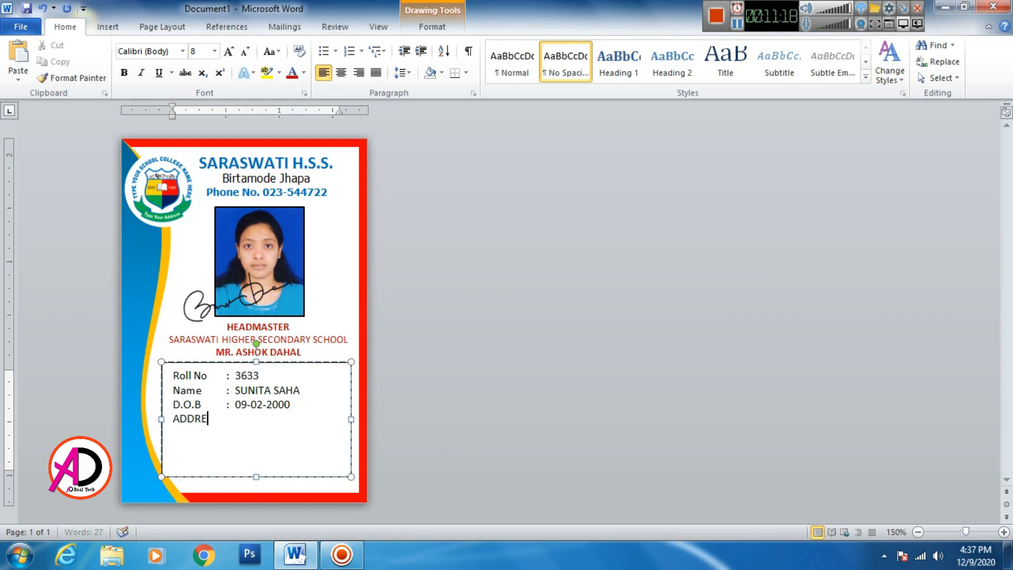
- Add an 'Address :' line with the student's home address
{"action": "key", "text": "Tab"}
{"action": "key", "text": "BackSpace"}
{"action": "key", "text": "BackSpace"}
{"action": "key", "text": "BackSpace"}
{"action": "key", "text": "BackSpace"}
{"action": "key", "text": "BackSpace"}
{"action": "key", "text": "BackSpace"}
{"action": "key", "text": "BackSpace"}
{"action": "key", "text": "BackSpace"}
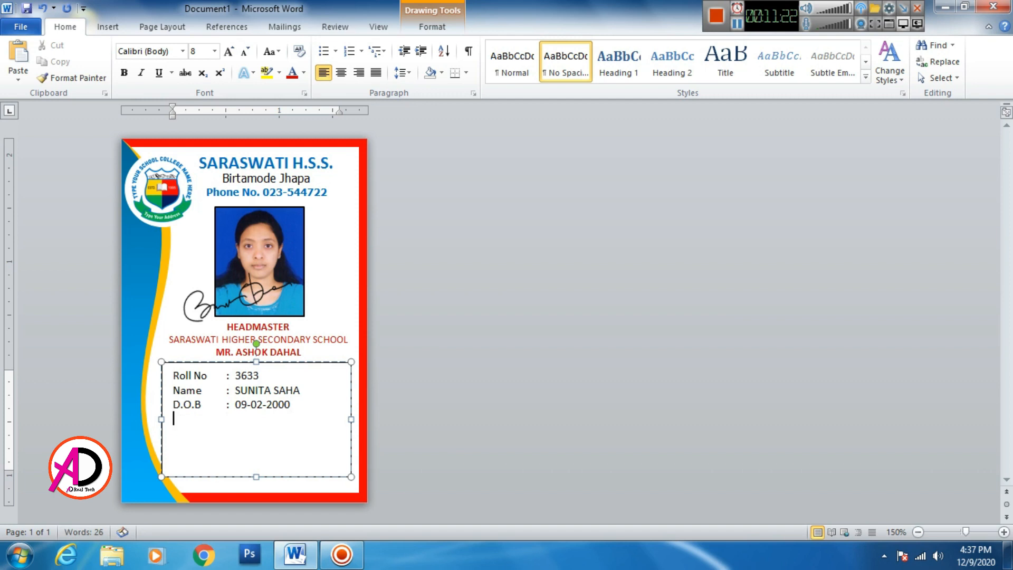
{"action": "key", "text": "Tab"}
{"action": "key", "text": "BackSpace"}
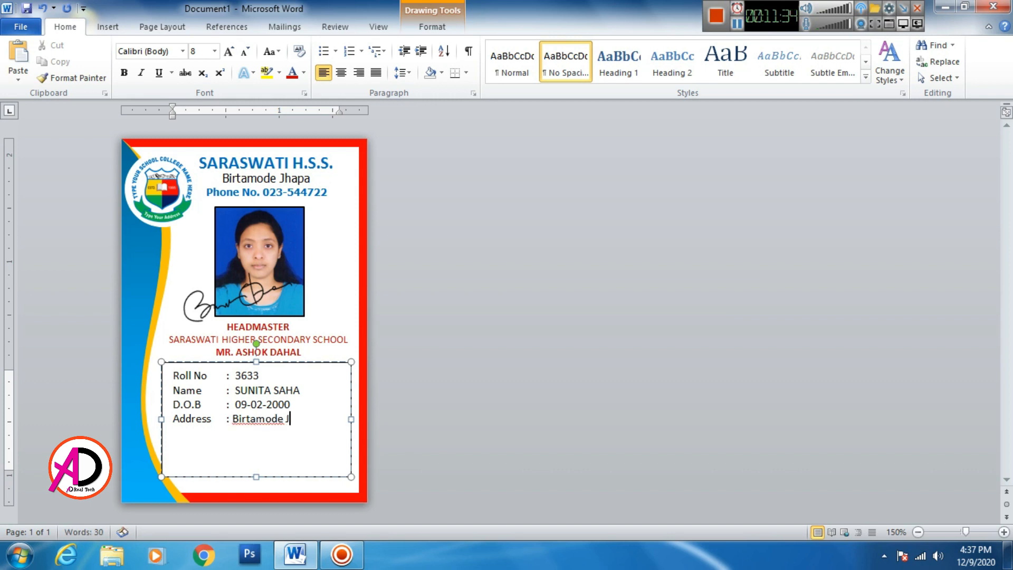
{"action": "key", "text": "BackSpace"}
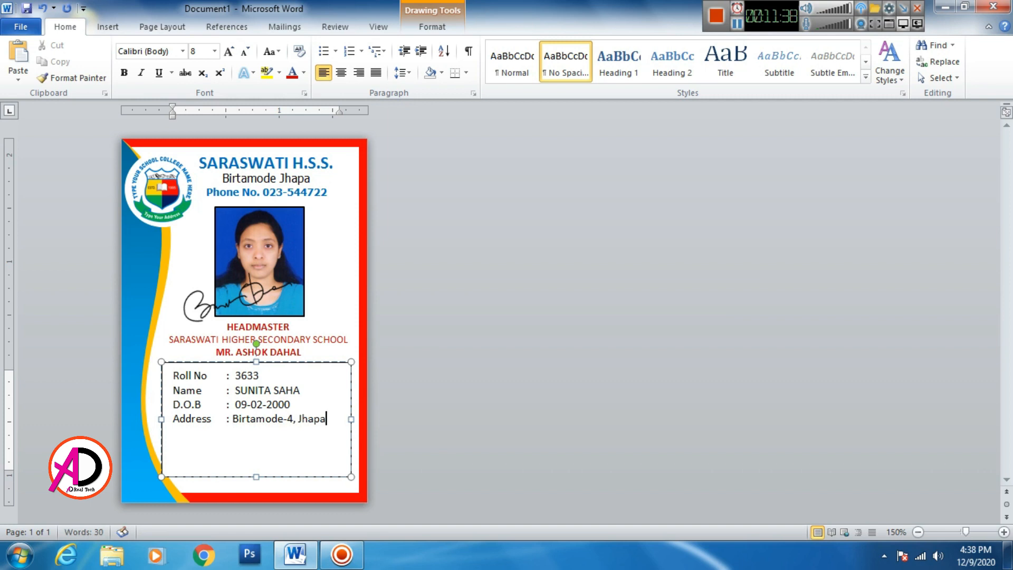
{"action": "key", "text": "Return"}
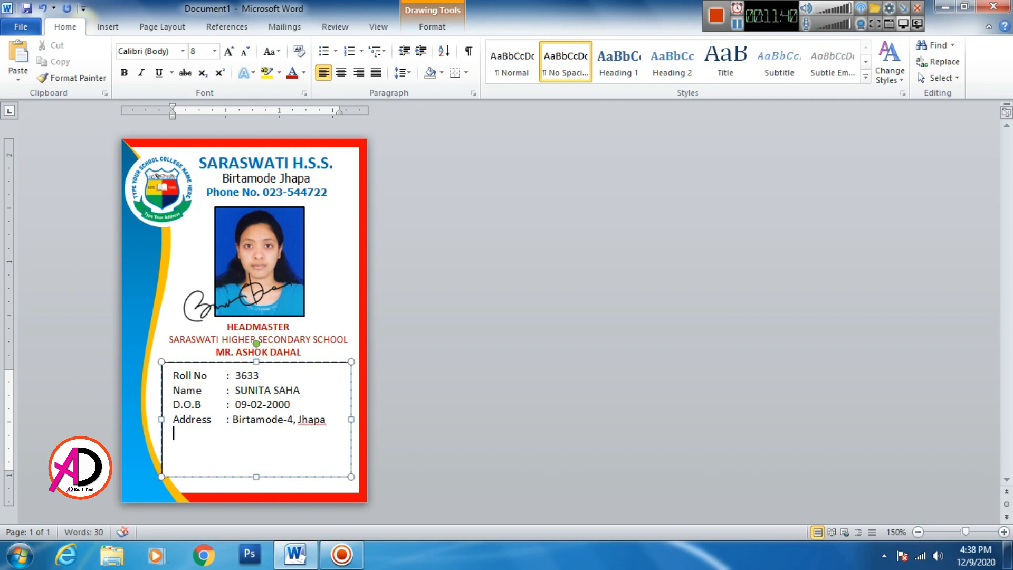
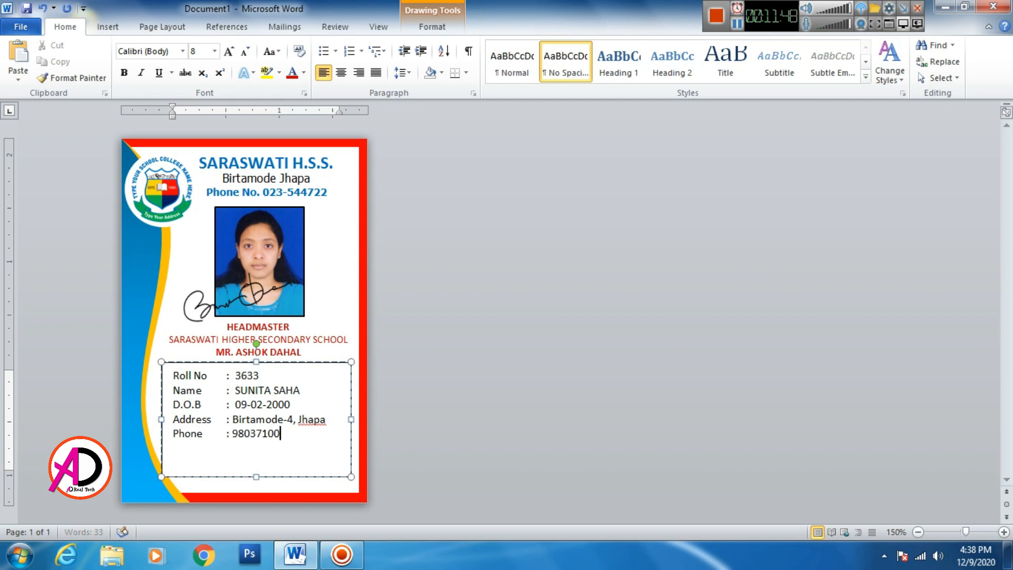
- Add a 'Phone :' line with the contact number and an 'Issue Date : 12/12/2020' line
{"action": "key", "text": "Return"}
{"action": "type", "text": "Issue"}
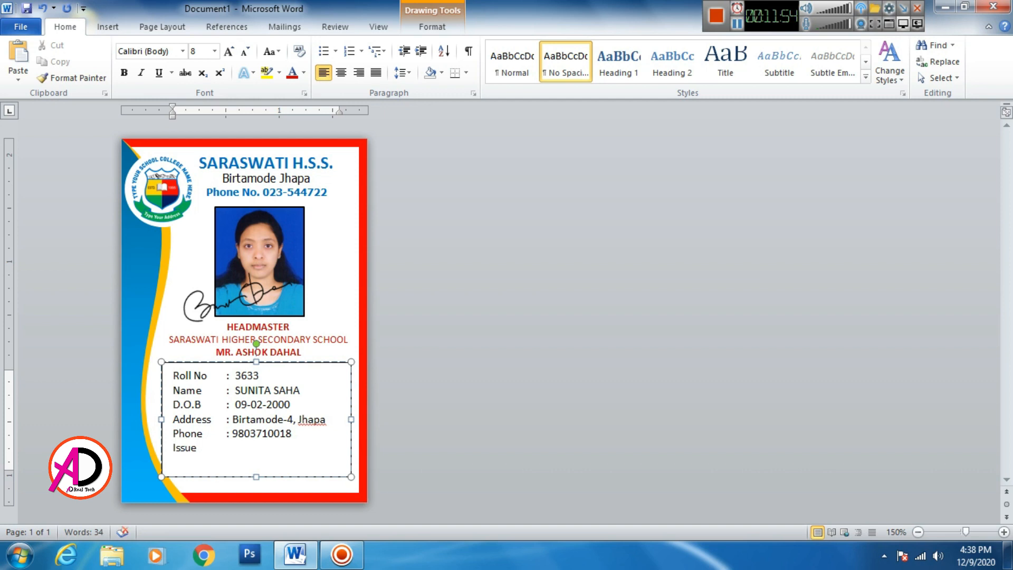
{"action": "type", "text": " Date"}
{"action": "key", "text": "Tab"}
{"action": "type", "text": ": 0"}
{"action": "key", "text": "BackSpace"}
{"action": "type", "text": "12/10"}
{"action": "key", "text": "BackSpace"}
{"action": "type", "text": "12"}
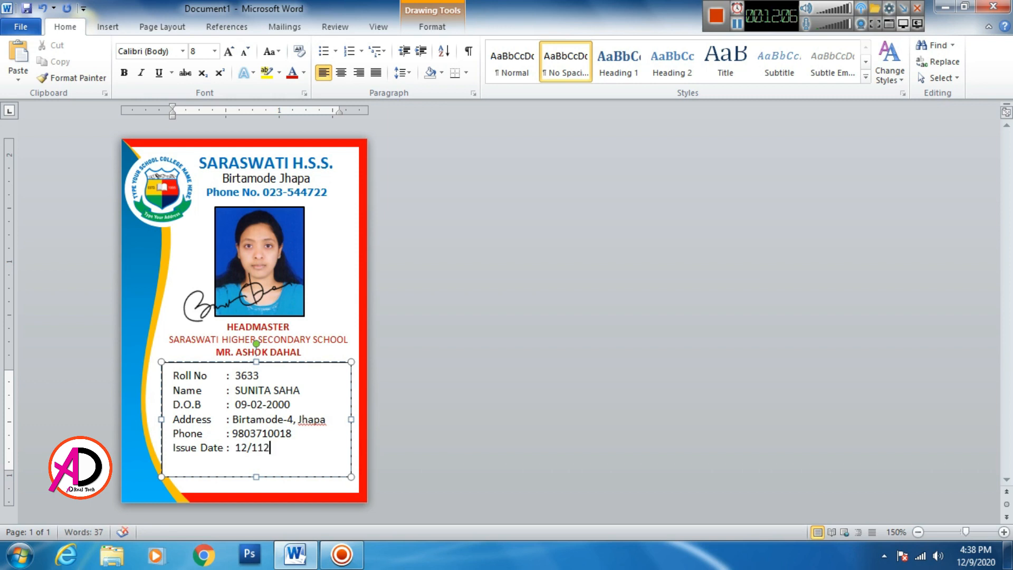
{"action": "key", "text": "BackSpace"}
{"action": "key", "text": "BackSpace"}
{"action": "type", "text": "2/2020"}
{"action": "key", "text": "Return"}
- Add 'Valid Date : 12/12/2021' and remove the extra space before the issue date
{"action": "type", "text": "Valid"}
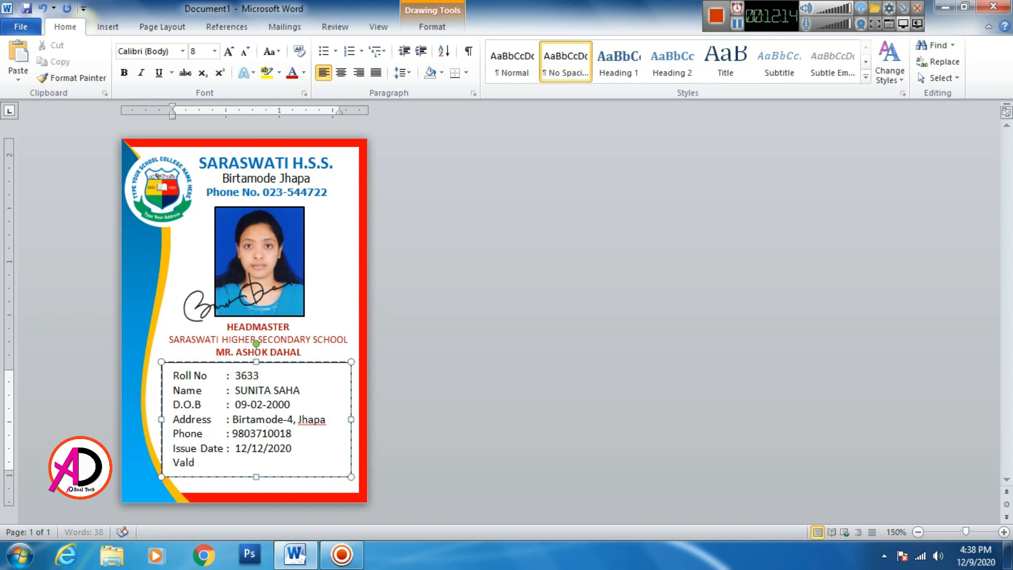
{"action": "key", "text": "BackSpace"}
{"action": "key", "text": "BackSpace"}
{"action": "type", "text": "ild"}
{"action": "key", "text": "BackSpace"}
{"action": "key", "text": "BackSpace"}
{"action": "key", "text": "BackSpace"}
{"action": "type", "text": "lid"}
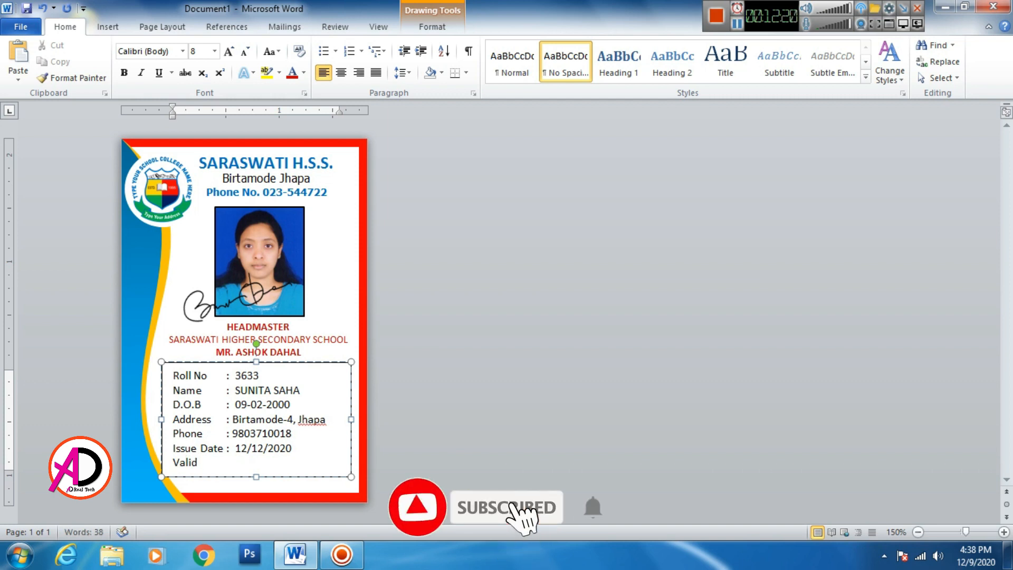
{"action": "type", "text": " Date "}
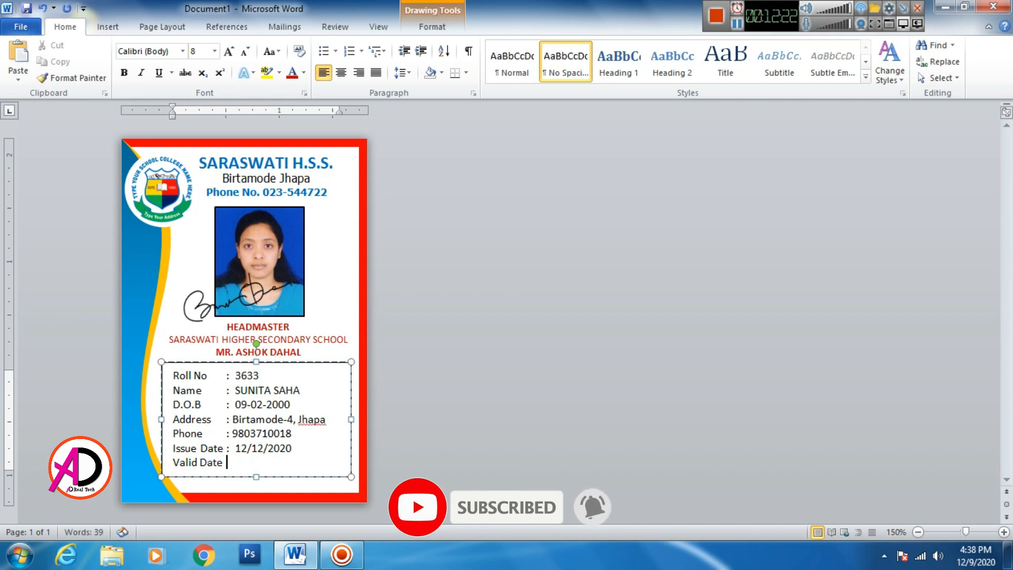
{"action": "type", "text": ":"}
{"action": "key", "text": "Up"}
{"action": "key", "text": "BackSpace"}
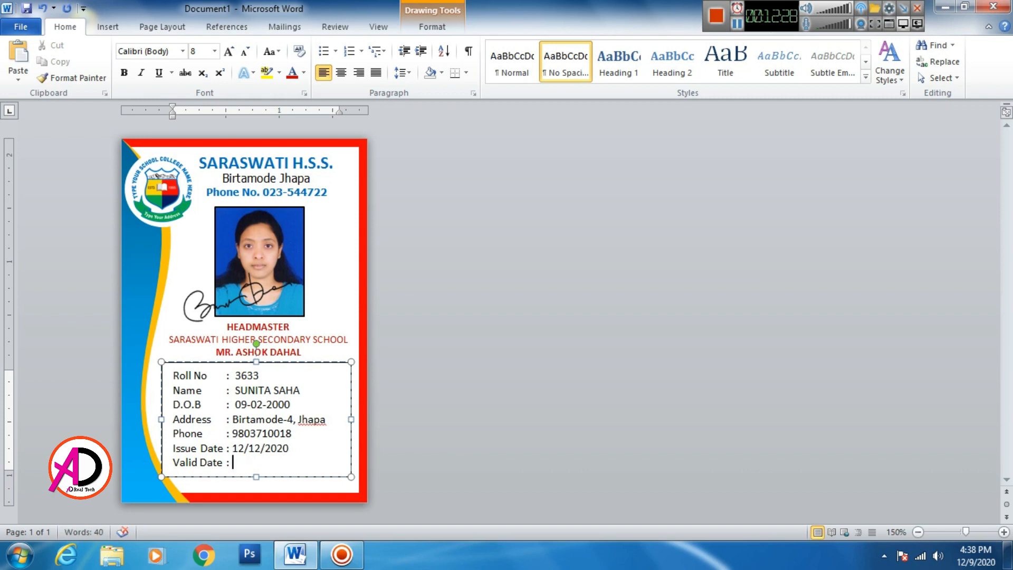
{"action": "type", "text": "12/12/2021"}
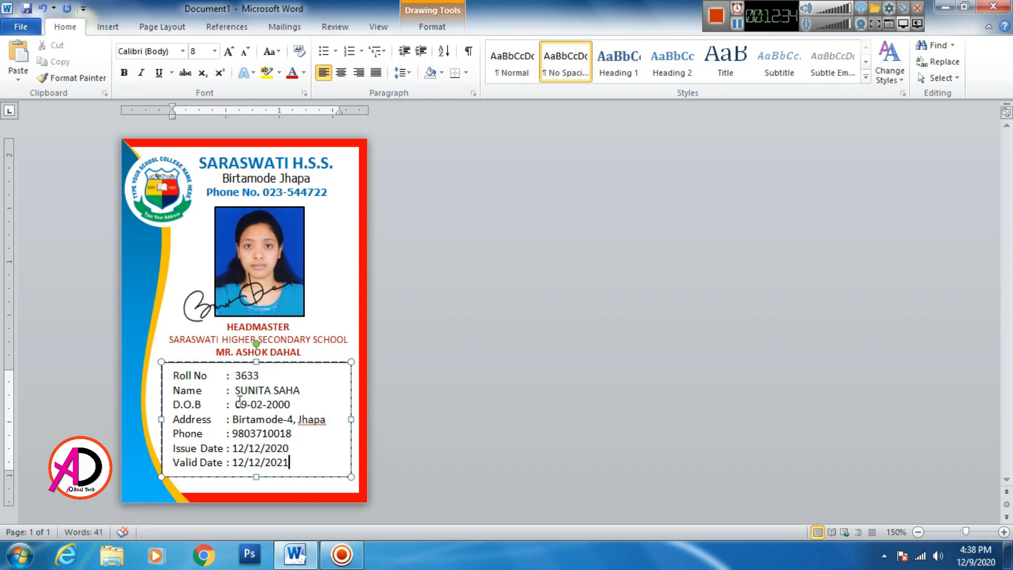
- Make the student's name bold, size 9 and blue
{"action": "left_click_drag", "start_coordinate": [235, 390], "coordinate": [300, 390]}
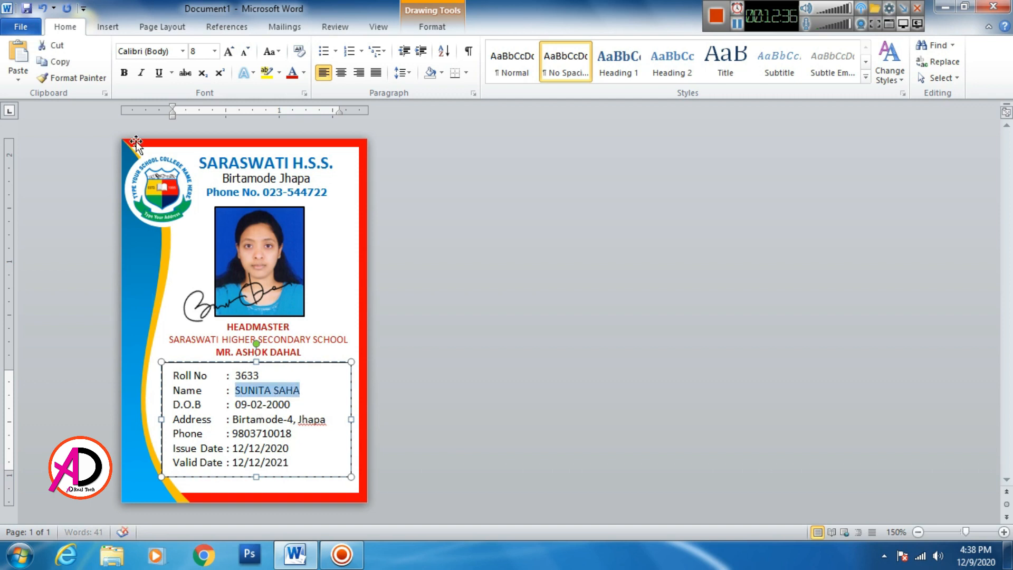
{"action": "left_click", "coordinate": [124, 72]}
{"action": "left_click", "coordinate": [227, 52]}
{"action": "left_click", "coordinate": [228, 51]}
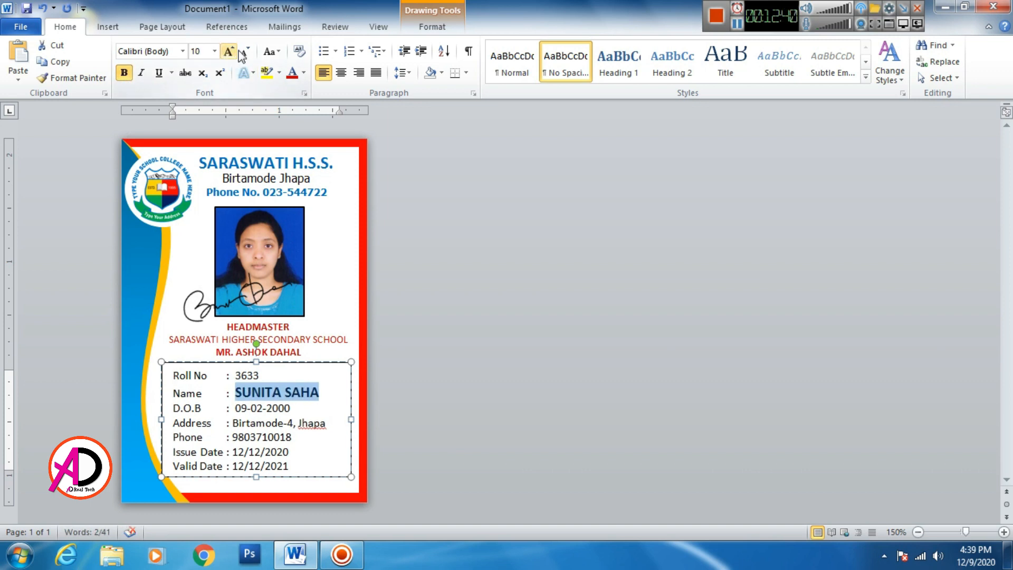
{"action": "left_click", "coordinate": [244, 51]}
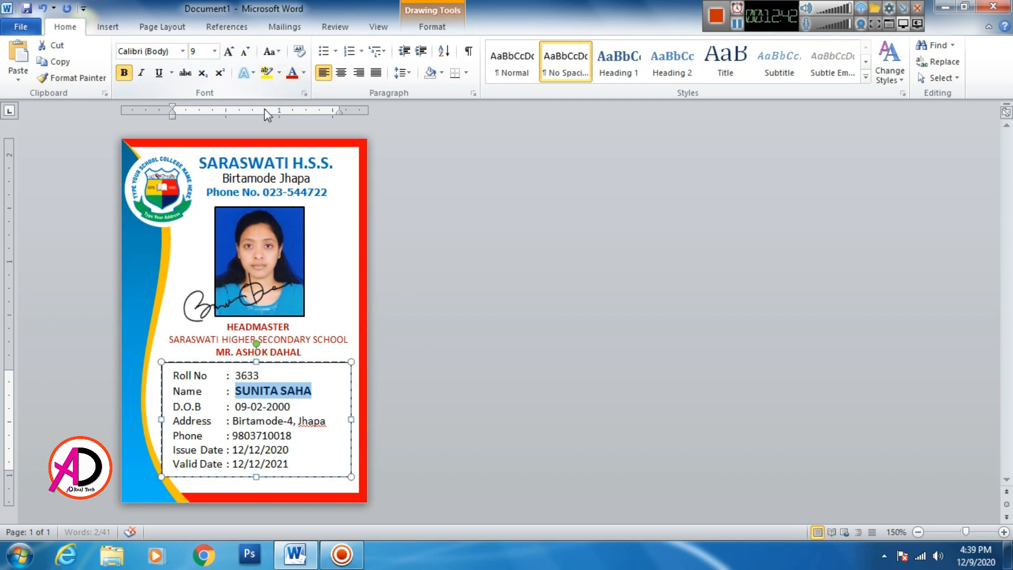
{"action": "left_click", "coordinate": [304, 72]}
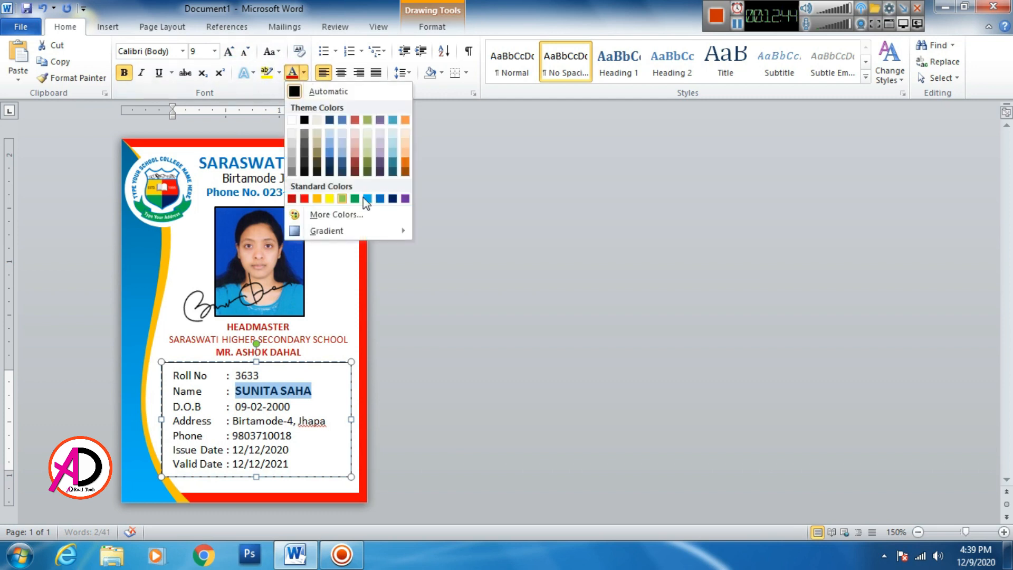
{"action": "left_click", "coordinate": [379, 199]}
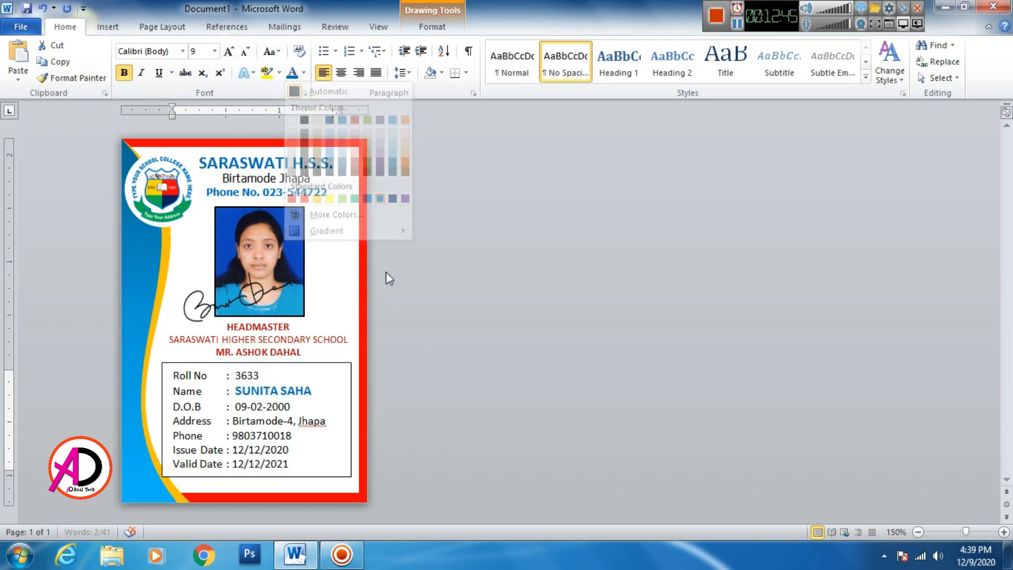
{"action": "left_click", "coordinate": [293, 464]}
- Make the Issue Date and Valid Date values bold and blue
{"action": "left_click_drag", "start_coordinate": [234, 454], "coordinate": [290, 451]}
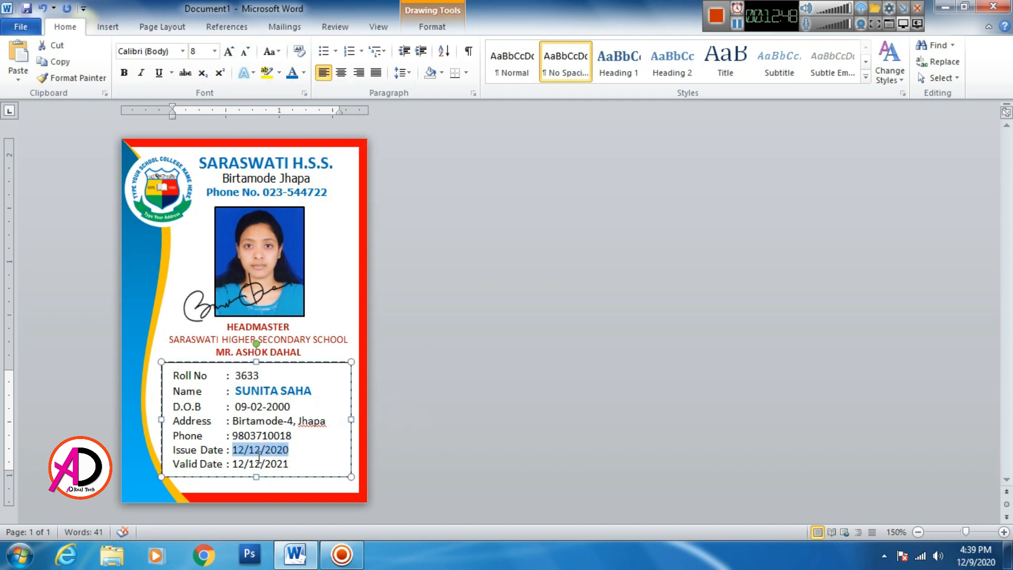
{"action": "left_click", "coordinate": [238, 451]}
{"action": "left_click_drag", "start_coordinate": [234, 449], "coordinate": [289, 465]}
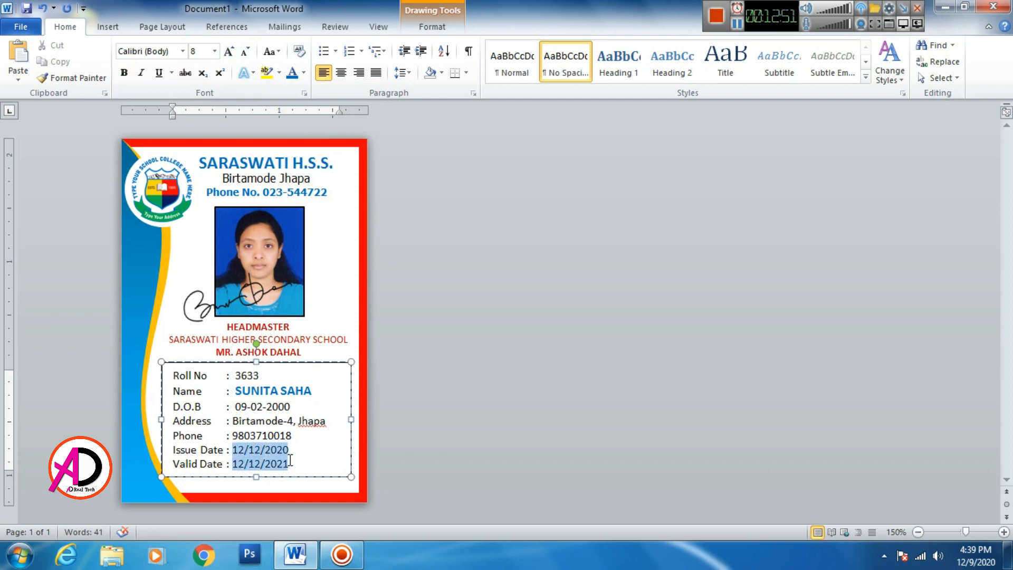
{"action": "left_click", "coordinate": [124, 72]}
{"action": "key", "text": "Left"}
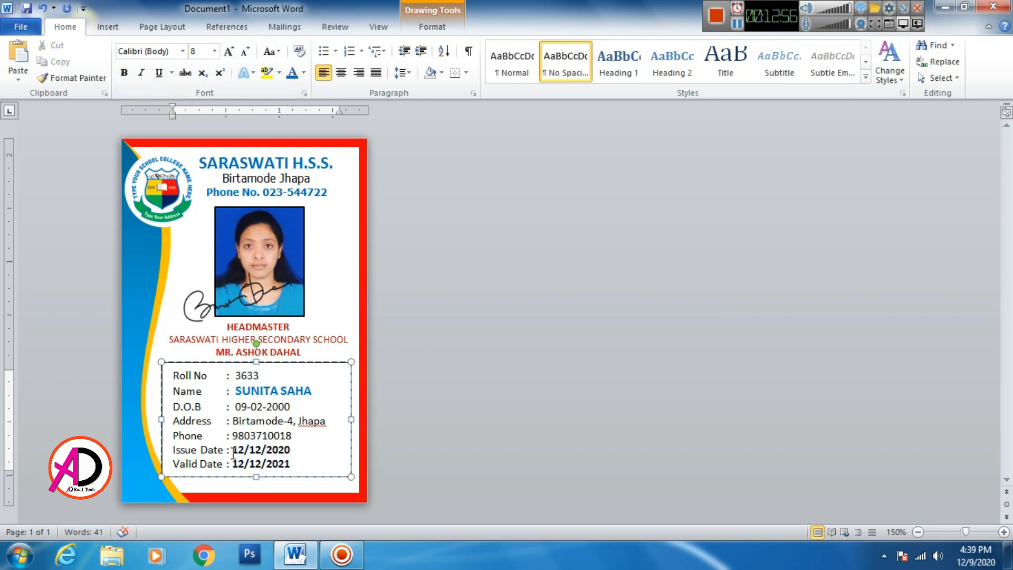
{"action": "left_click_drag", "start_coordinate": [234, 451], "coordinate": [292, 465]}
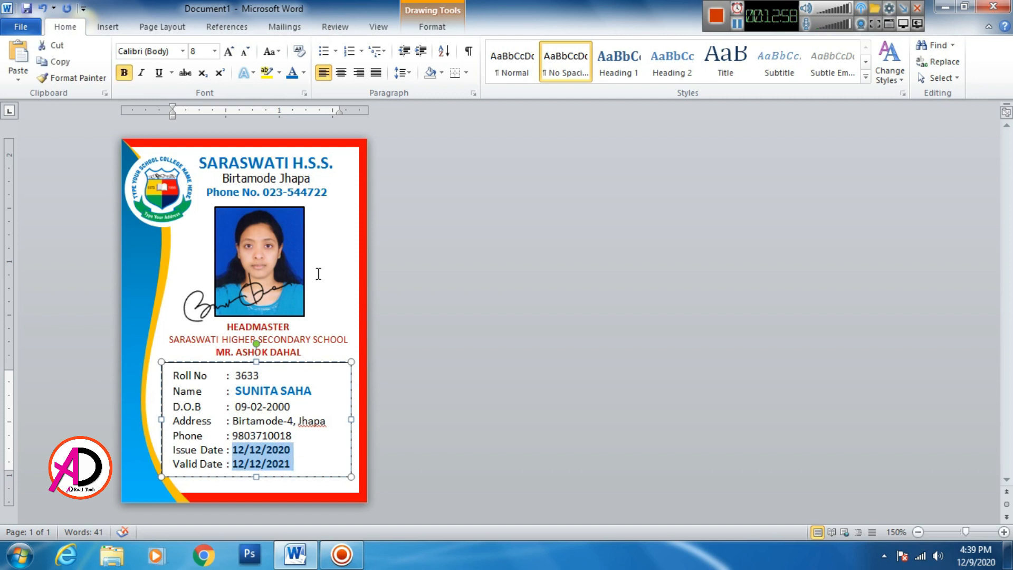
{"action": "left_click", "coordinate": [314, 450]}
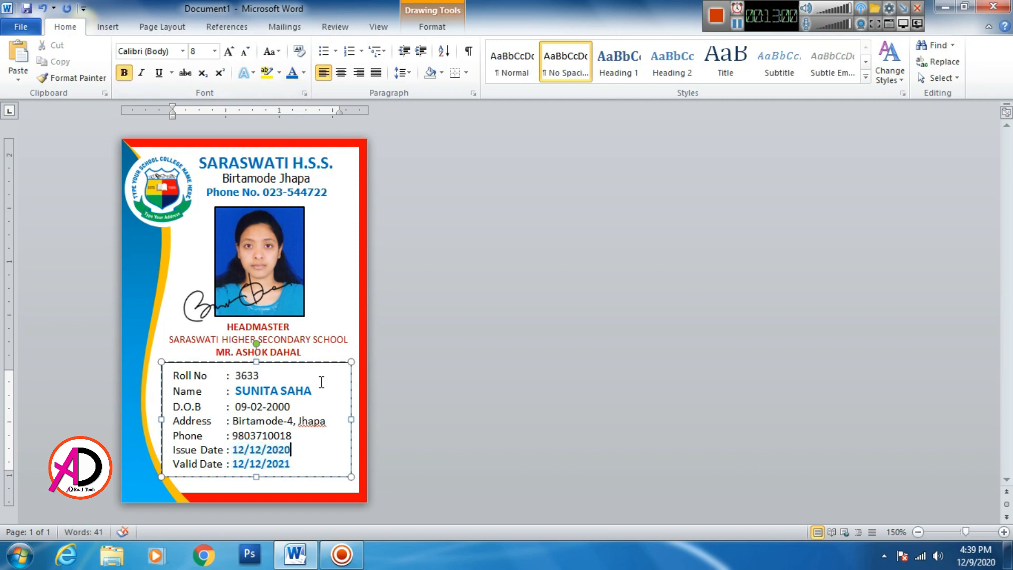
{"action": "left_click", "coordinate": [310, 363]}
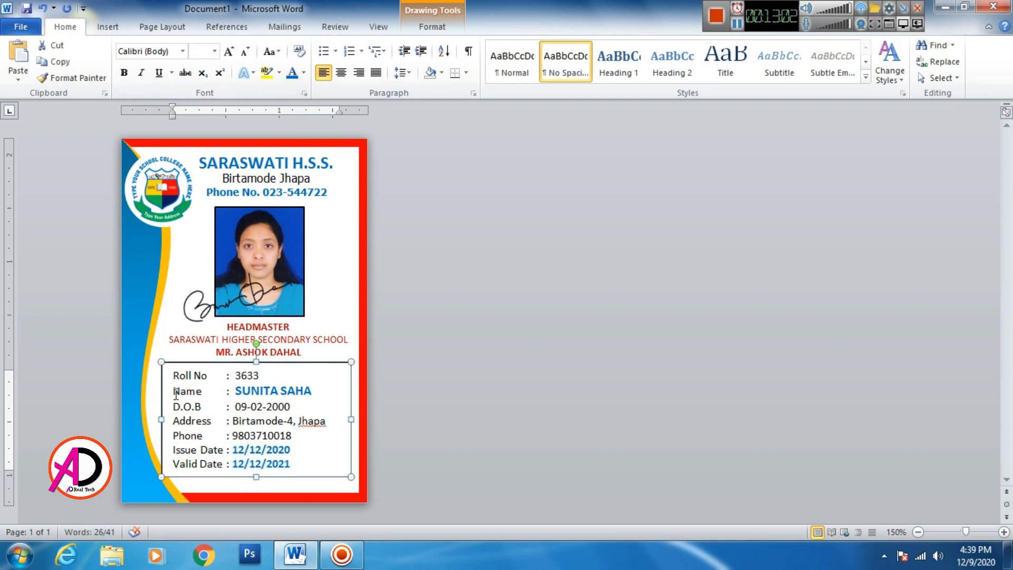
- Make every line of the student details bold
{"action": "left_click_drag", "start_coordinate": [172, 376], "coordinate": [301, 467]}
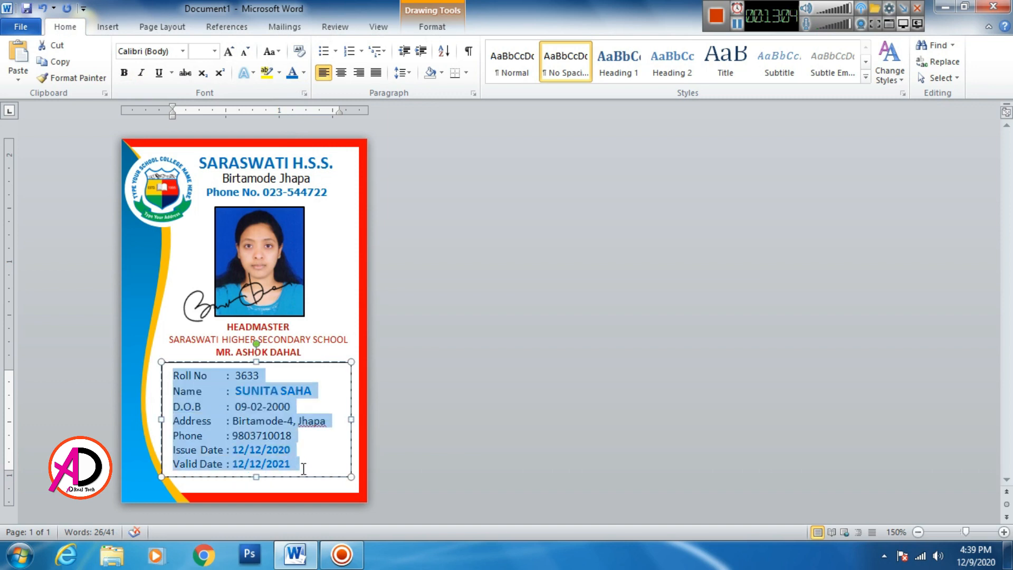
{"action": "left_click", "coordinate": [124, 73]}
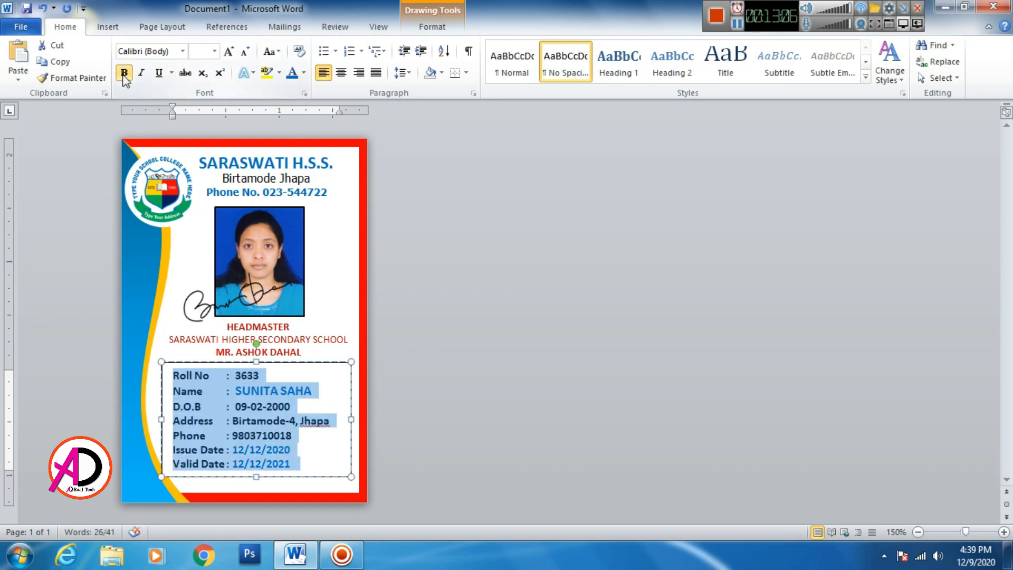
{"action": "left_click", "coordinate": [325, 464]}
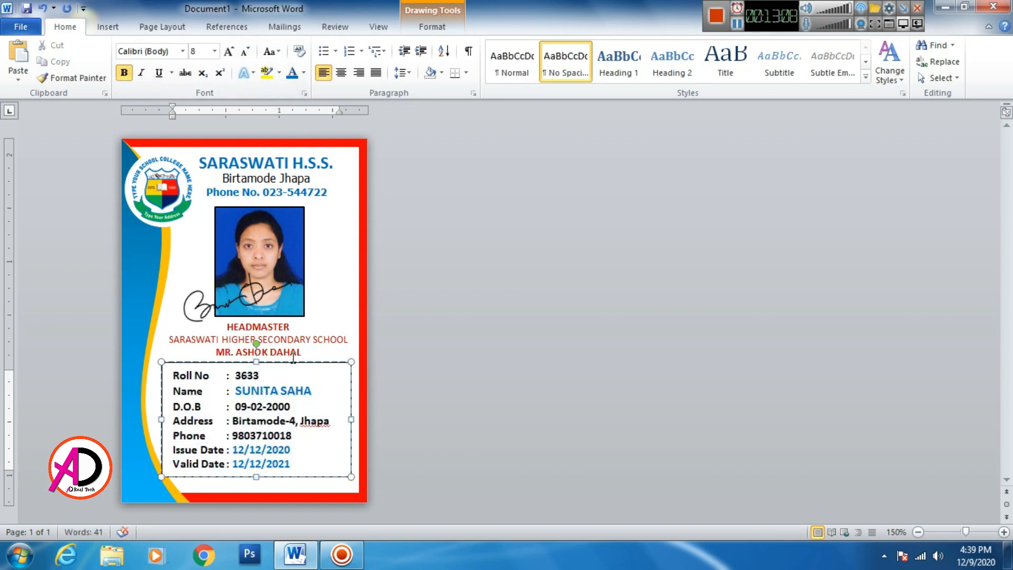
- Set the details text box's Shape Outline to No Outline
{"action": "left_click", "coordinate": [432, 27]}
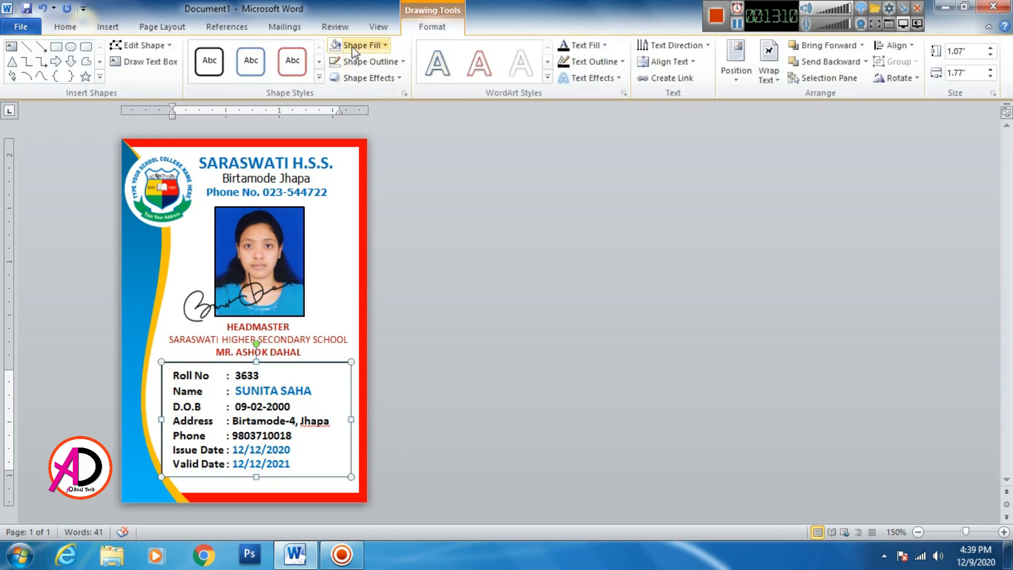
{"action": "left_click", "coordinate": [339, 47]}
{"action": "left_click", "coordinate": [336, 63]}
{"action": "left_click", "coordinate": [513, 364]}
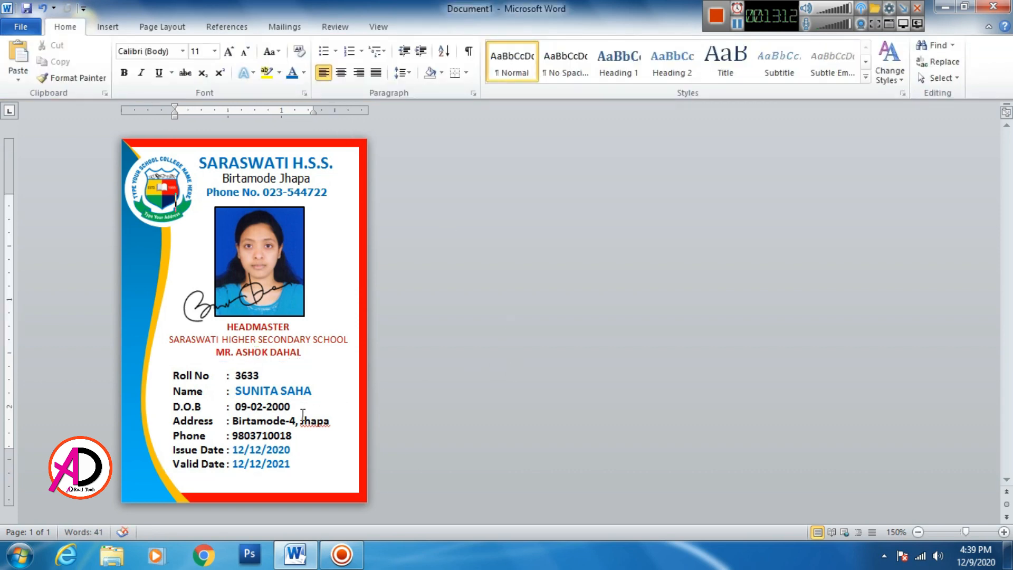
{"action": "scroll", "coordinate": [309, 345], "scroll_direction": "up", "scroll_amount": 3}
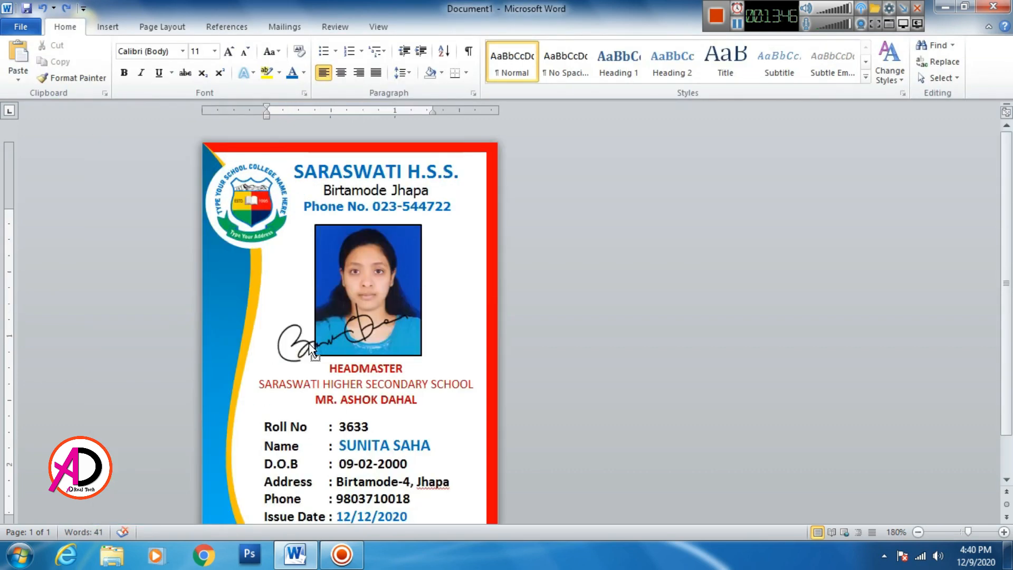
{"action": "scroll", "coordinate": [312, 350], "scroll_direction": "down", "scroll_amount": 3}
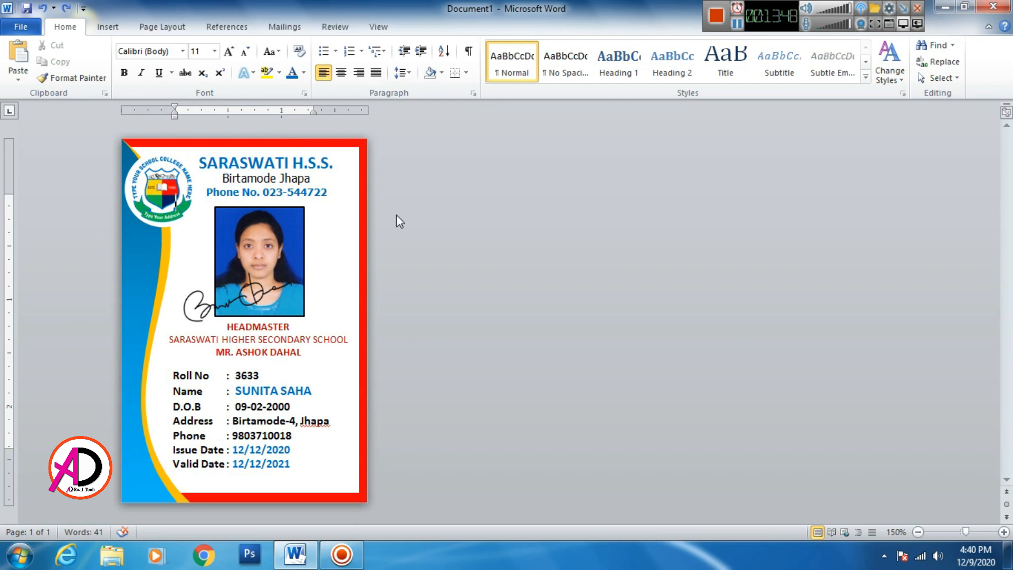